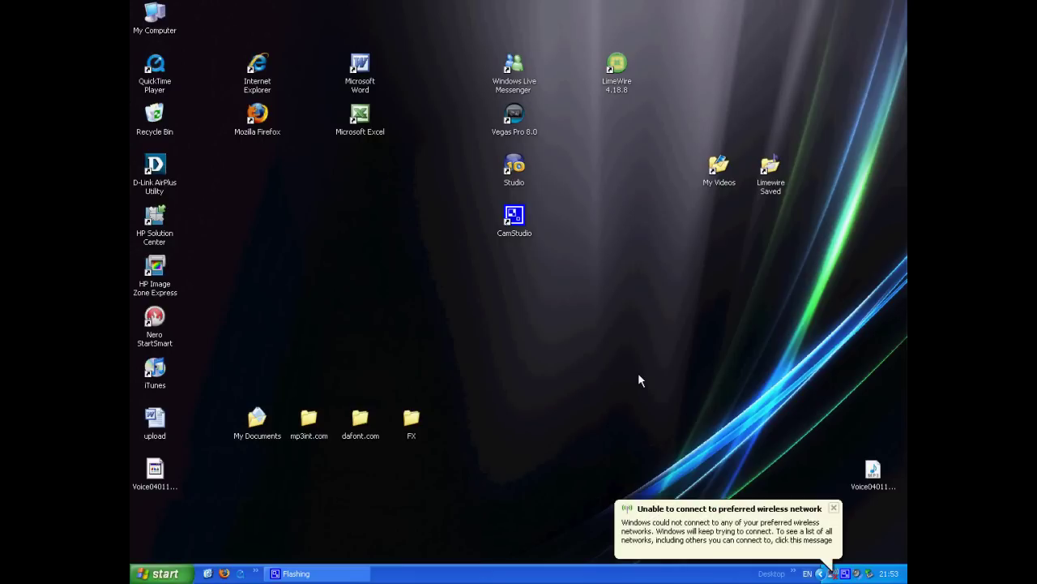
Dismiss the wireless connection warning and launch Vegas Pro 8.0 from its desktop shortcut
left_click(834, 509)
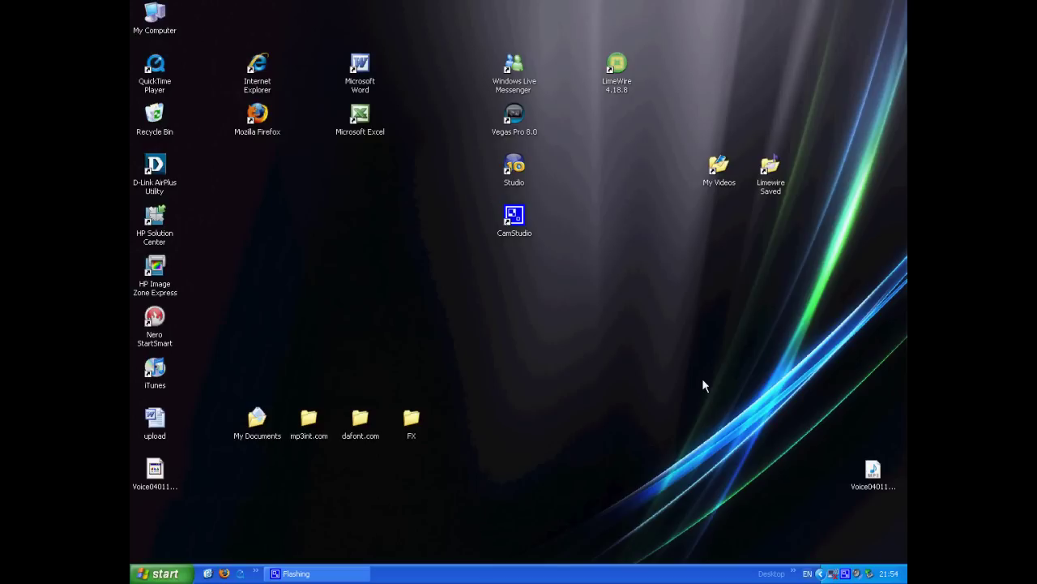
left_click(522, 134)
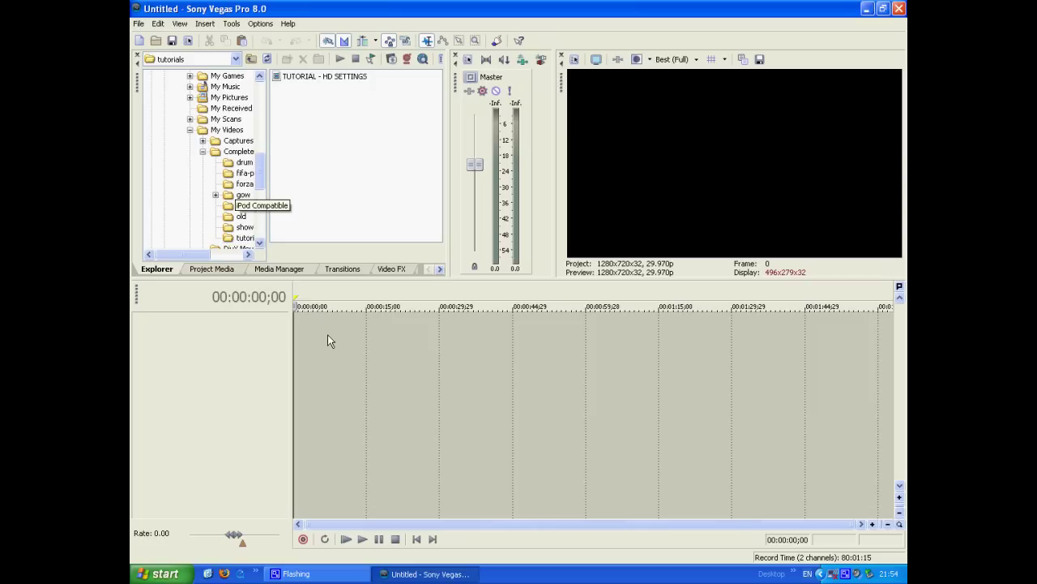
Drop the TUTORIAL - HD SETTINGS clip onto the timeline and move the playhead to 00:00:18;14
left_click_drag(327, 340, 519, 483)
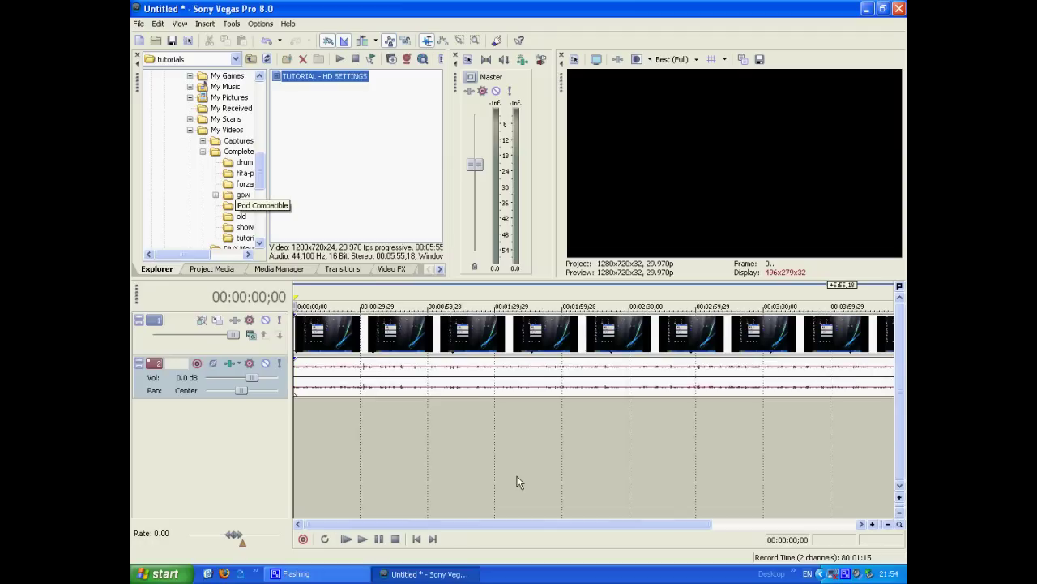
scroll(517, 478, "down", 2)
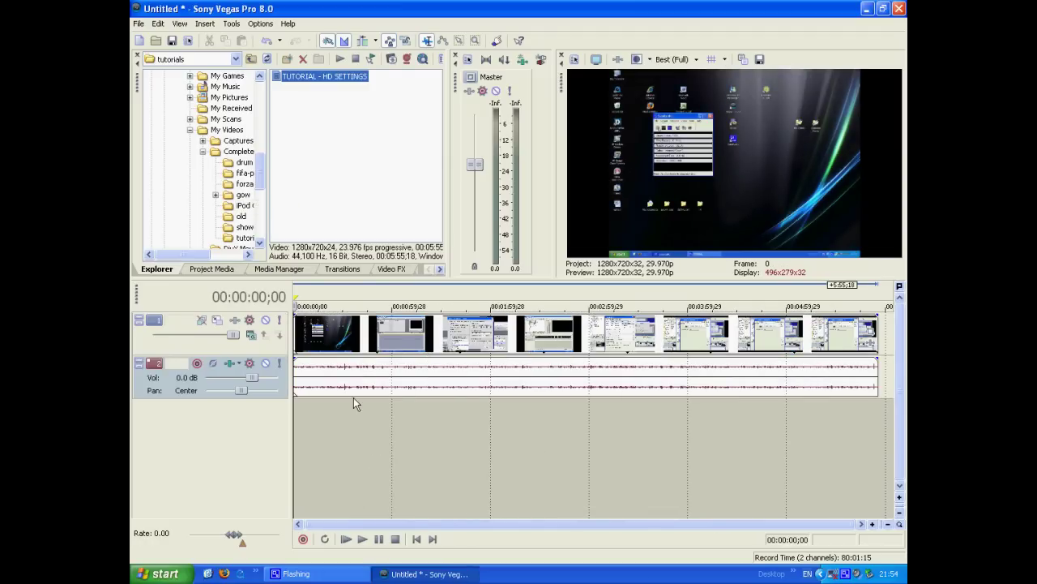
left_click(323, 439)
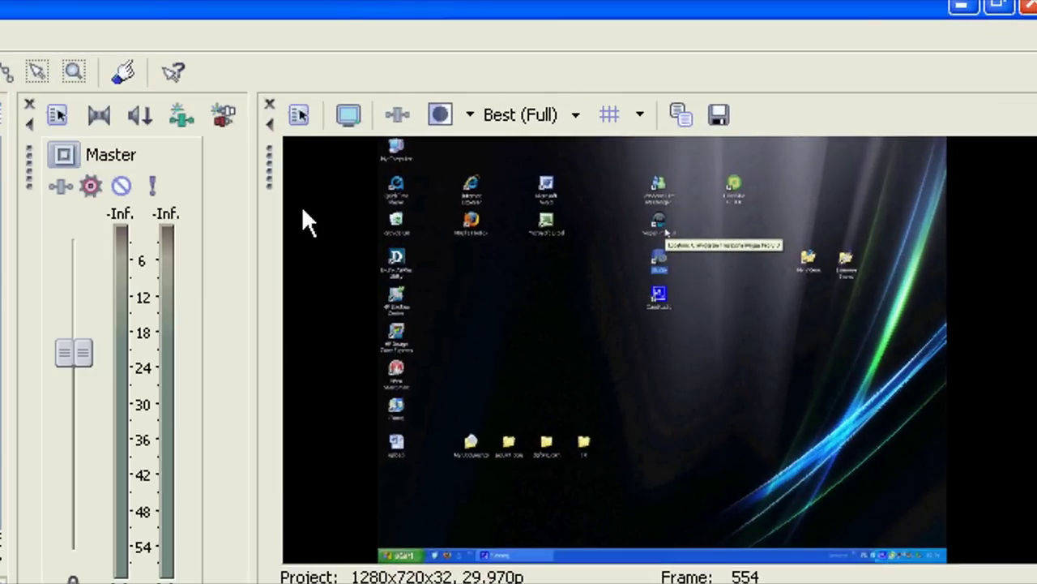
In Project Properties, choose the HDV 720-30p template, keeping 1280x720 and progressive scan
left_click(297, 118)
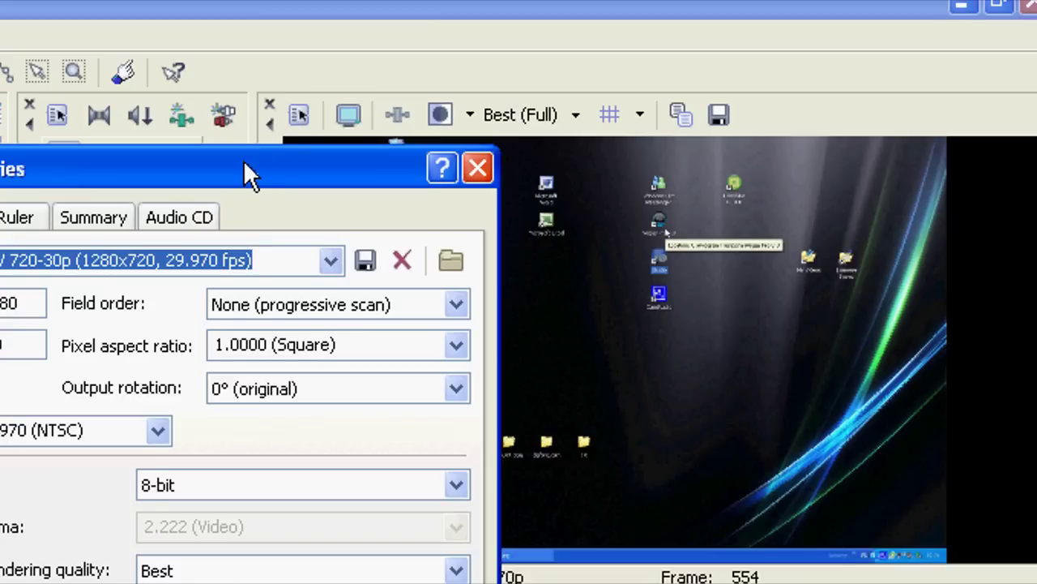
left_click(472, 167)
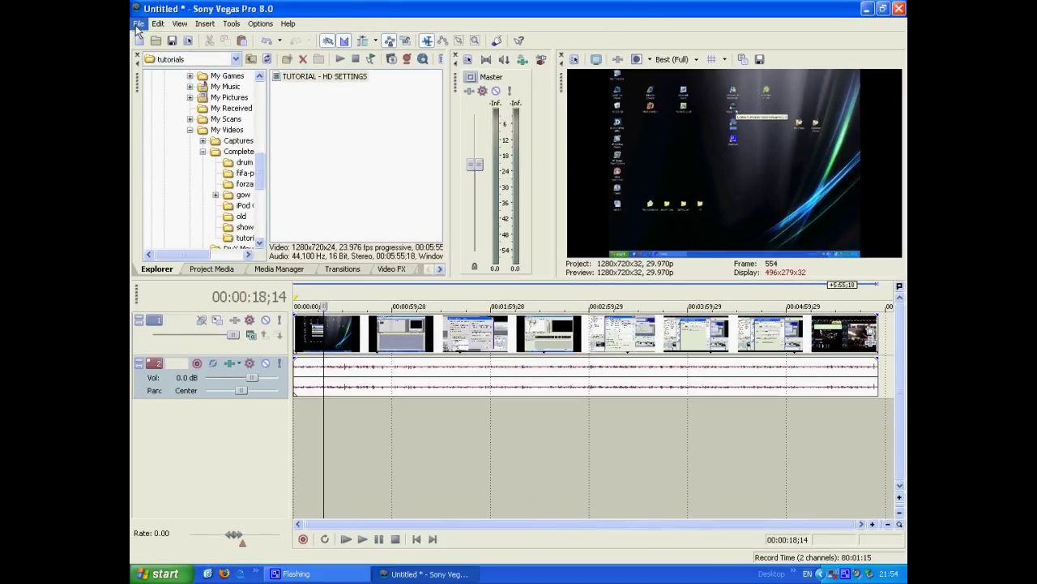
left_click(138, 24)
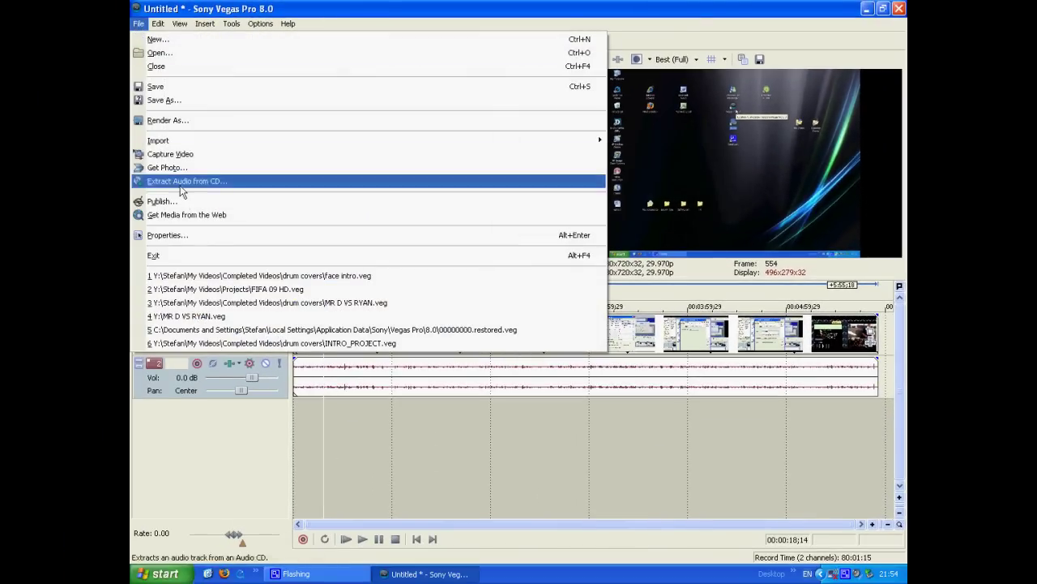
left_click(201, 240)
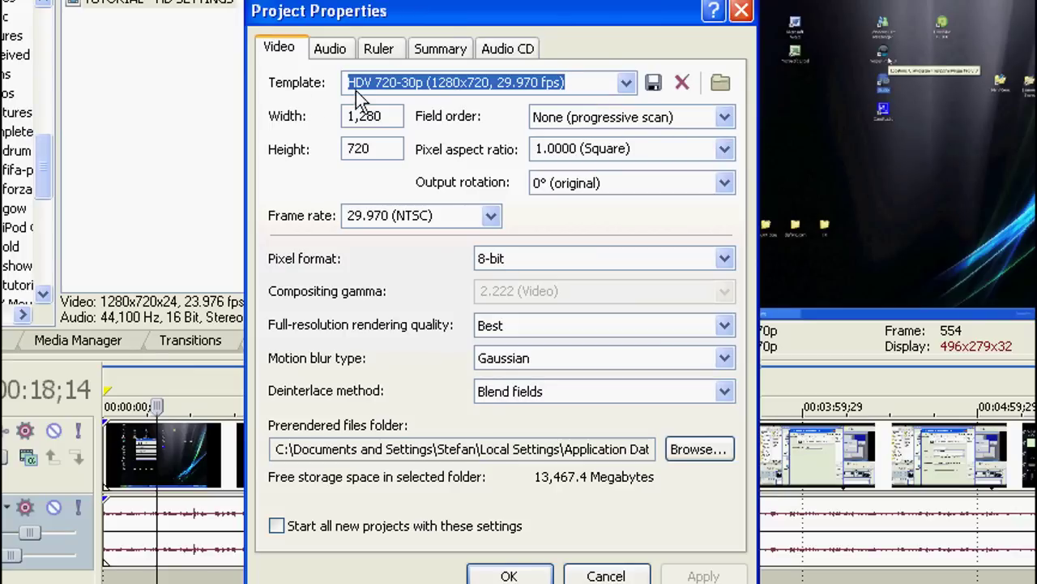
left_click(627, 83)
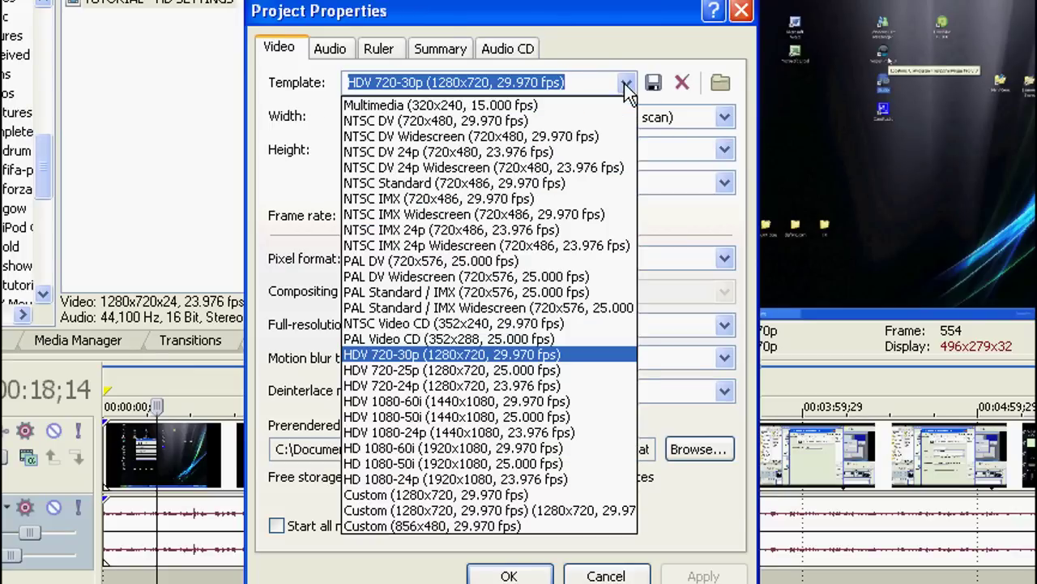
left_click(423, 357)
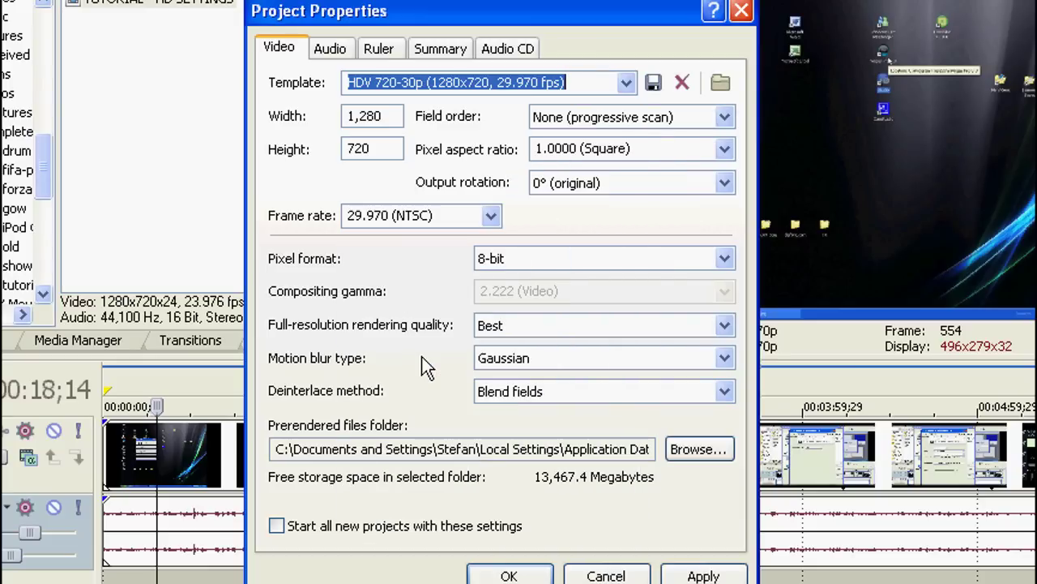
left_click(384, 118)
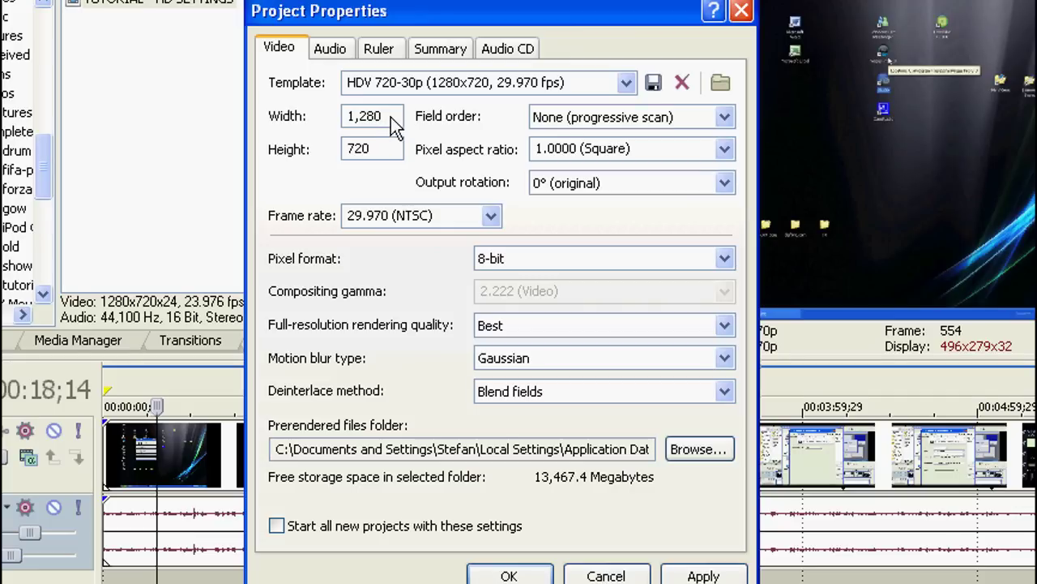
left_click(392, 150)
left_click(724, 119)
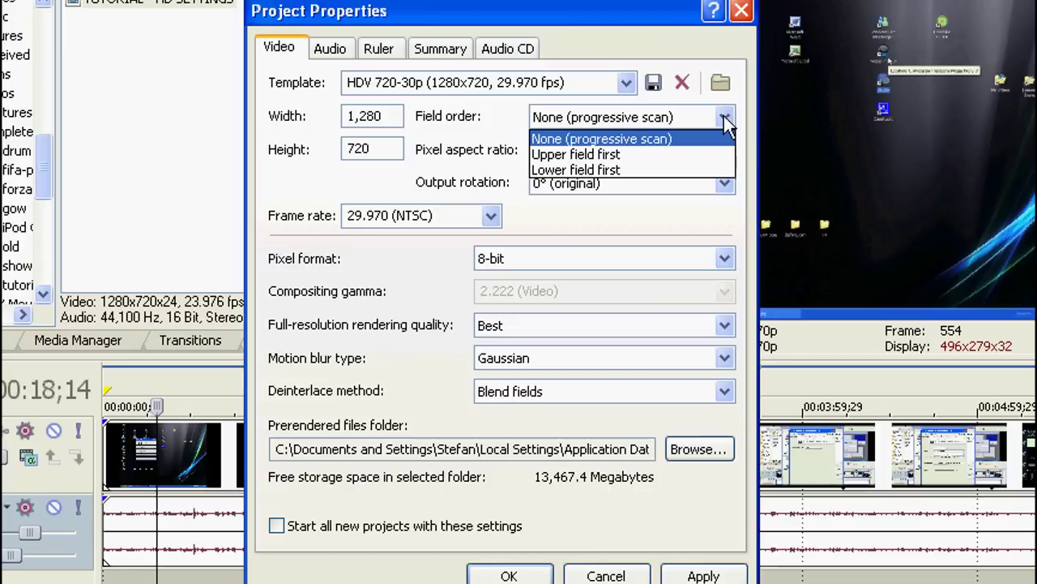
left_click(726, 122)
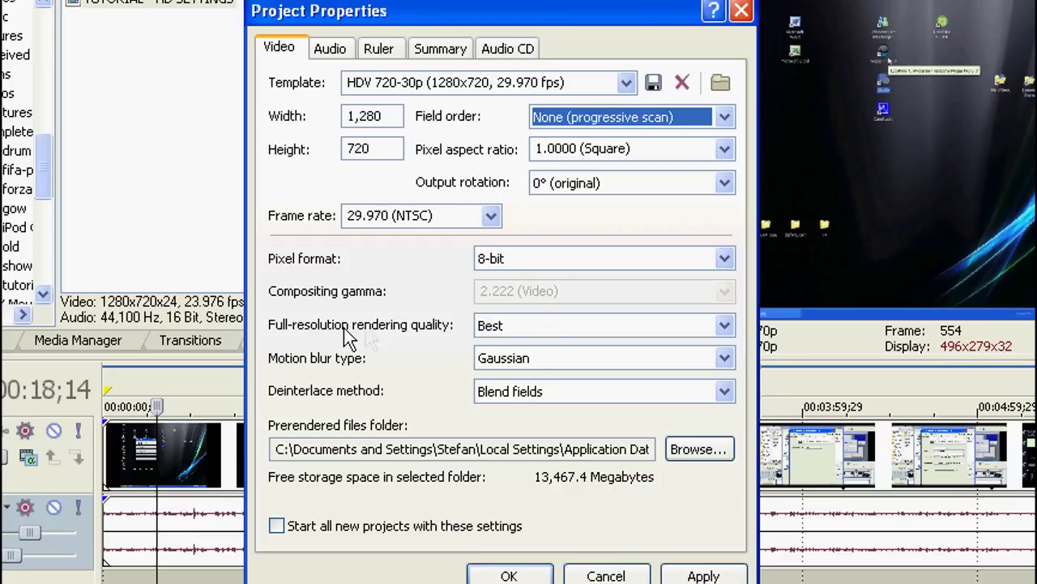
Set rendering quality to Best, make these the default for new projects, and apply
left_click(724, 327)
left_click(636, 396)
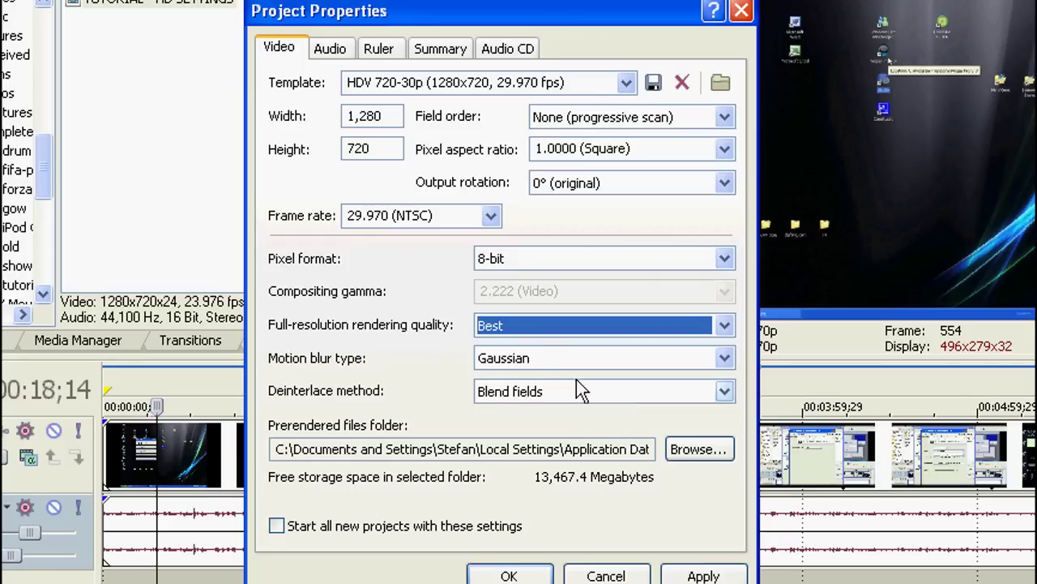
left_click(528, 327)
left_click(519, 393)
left_click(278, 525)
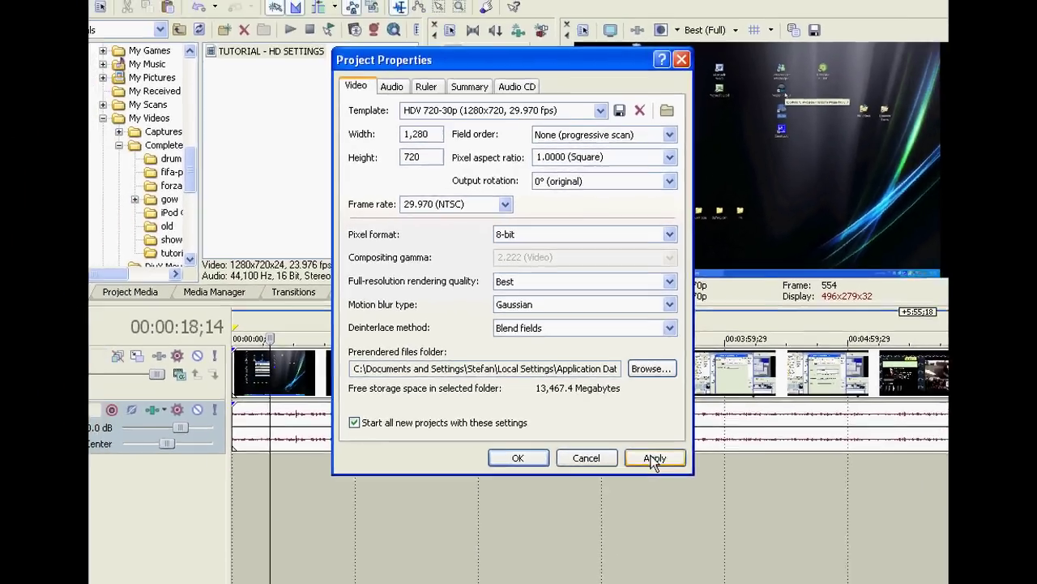
left_click(704, 576)
left_click(541, 401)
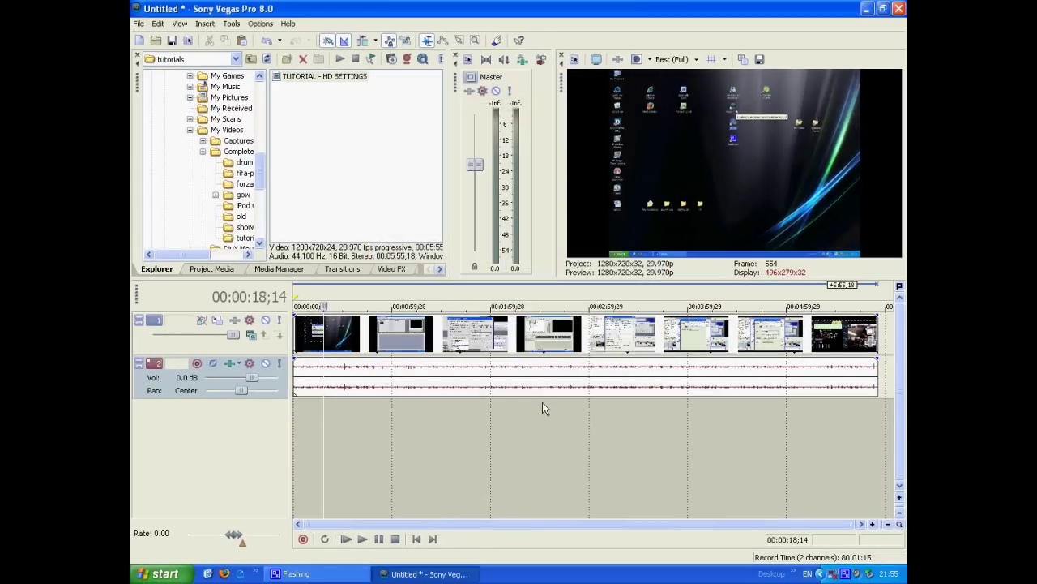
Render to the tutorials folder as Windows Media Video V9 with the YouTube HighDef template
left_click(138, 23)
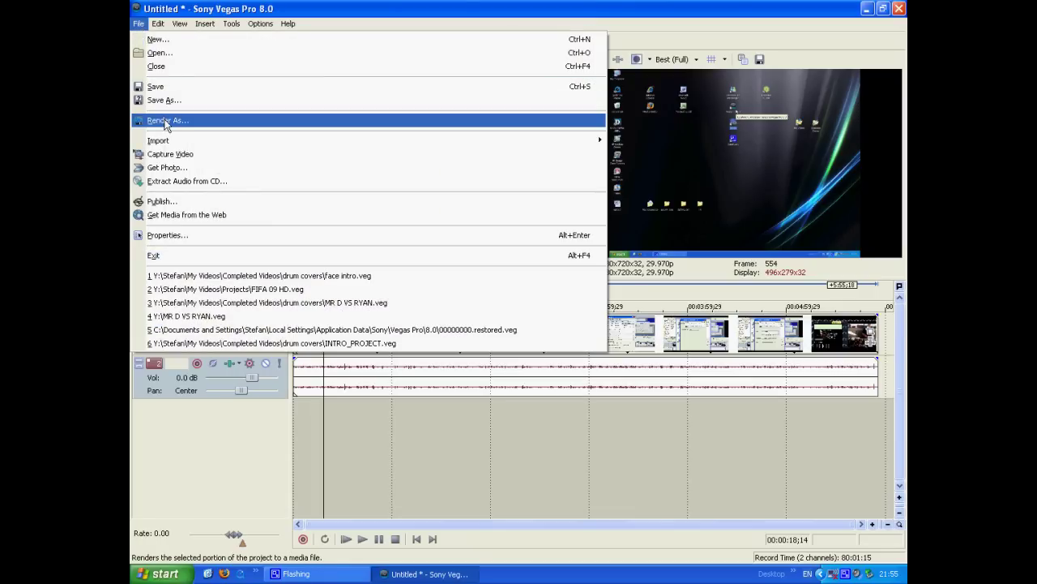
left_click(221, 124)
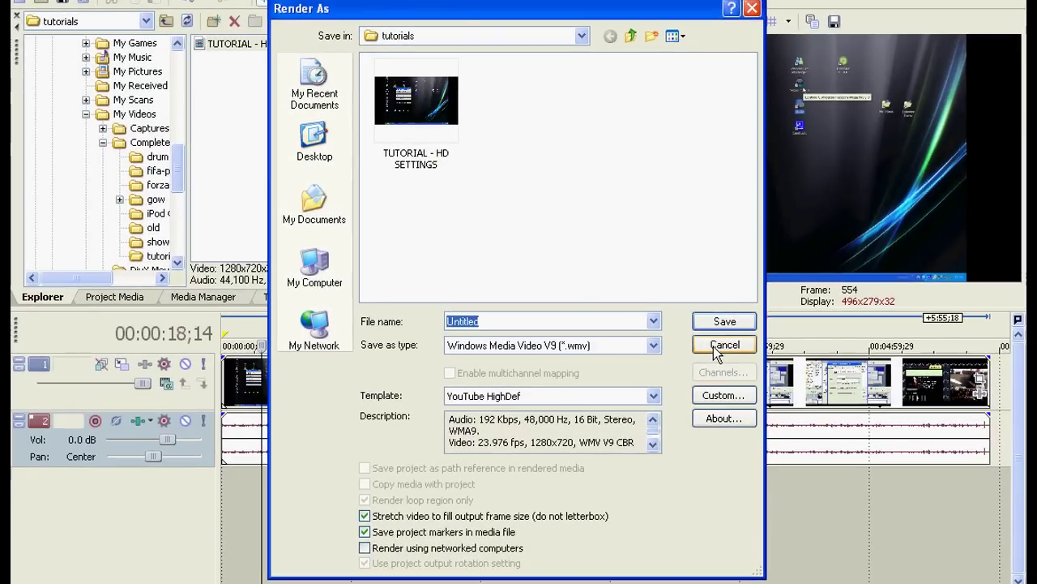
left_click(582, 36)
left_click(432, 124)
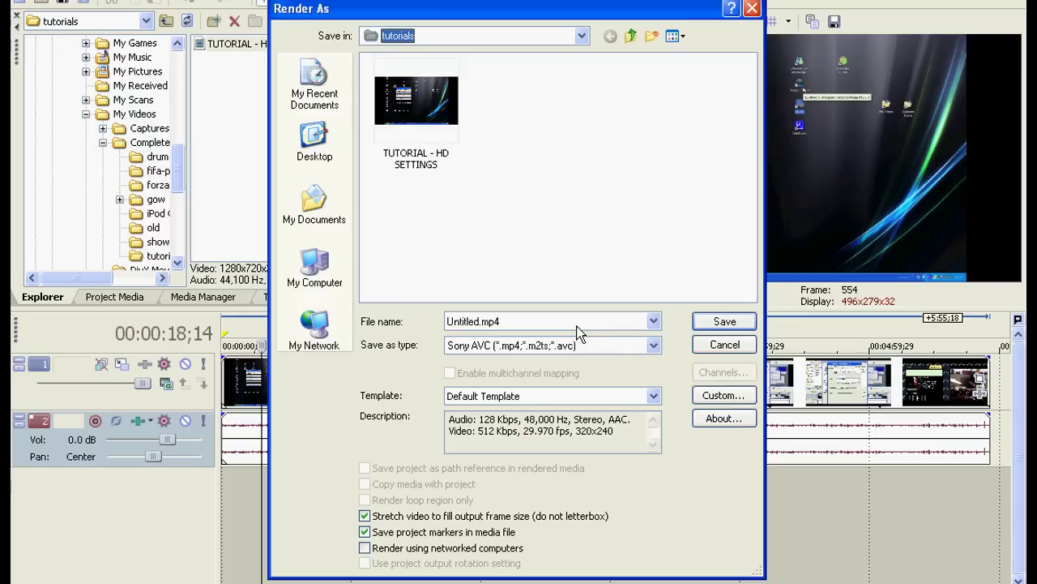
left_click(653, 347)
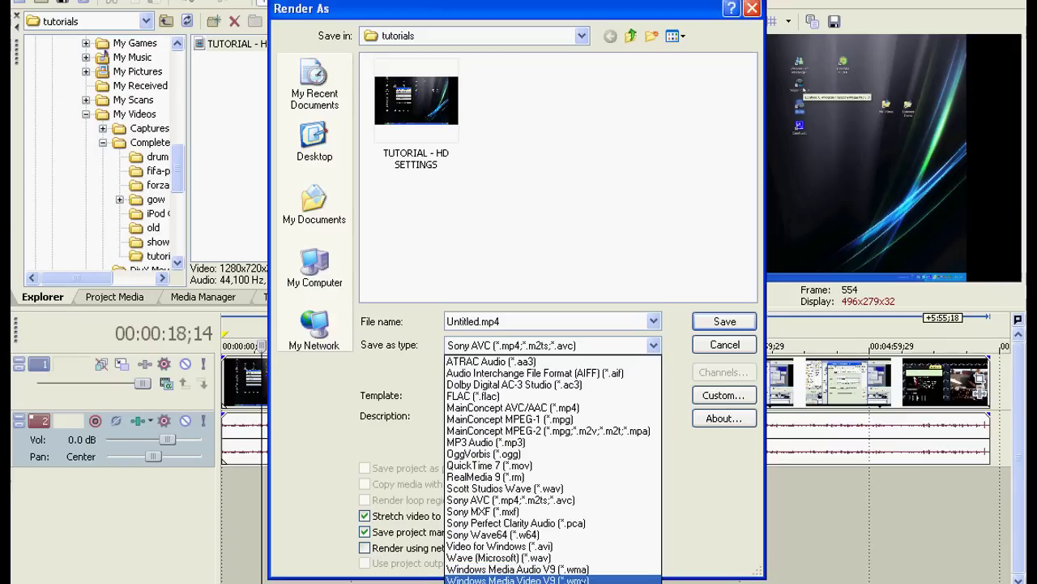
left_click(591, 578)
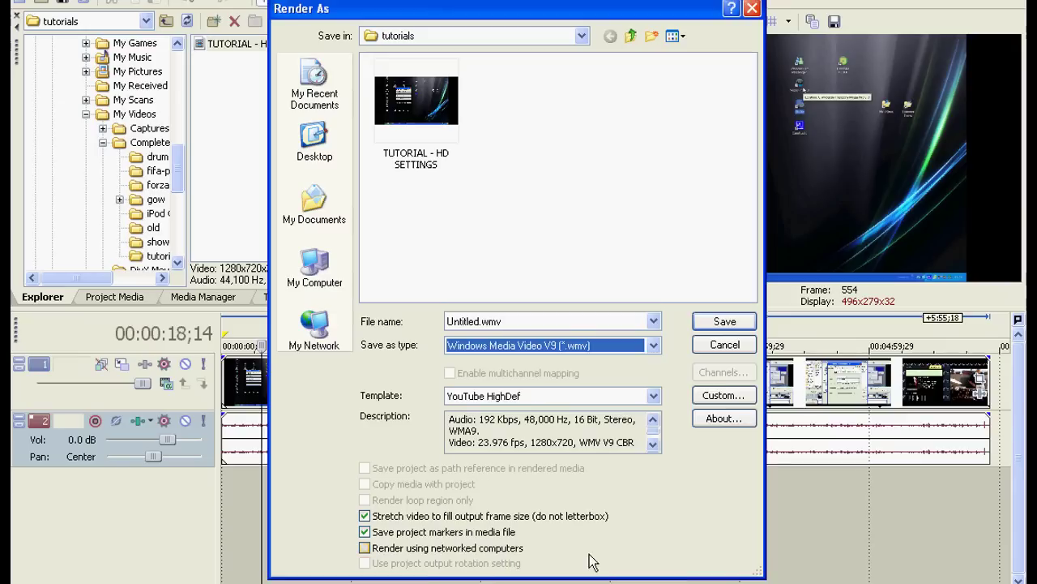
left_click(653, 395)
left_click(653, 396)
In the custom template settings, keep Best rendering quality and Quality VBR audio
left_click(721, 395)
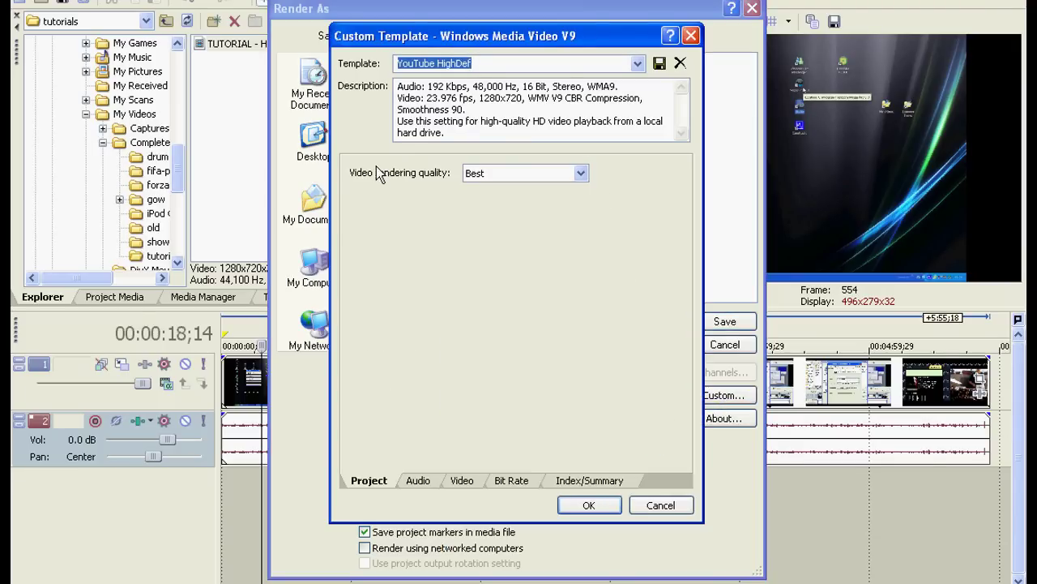
left_click(577, 175)
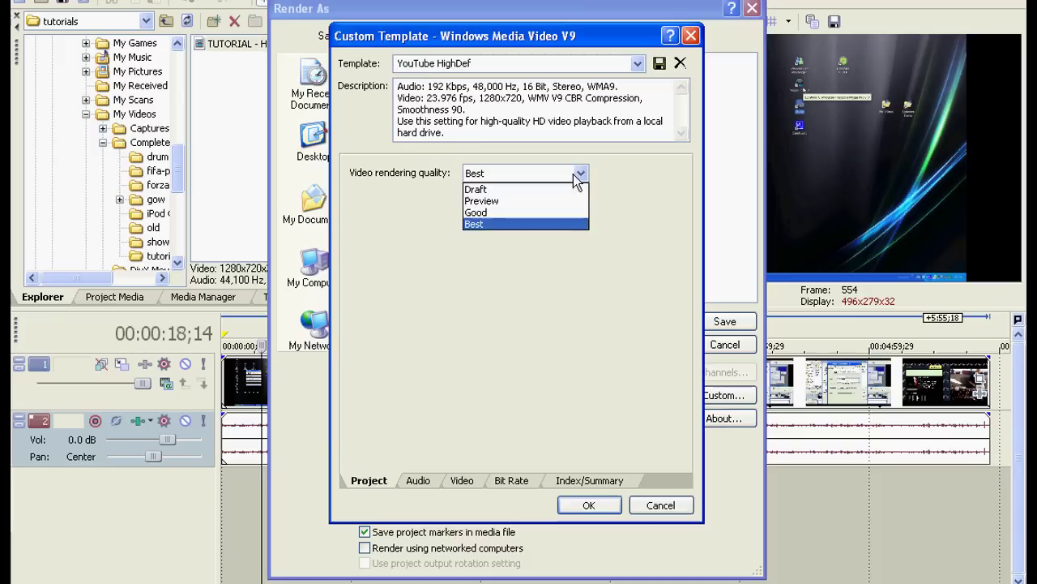
left_click(521, 224)
left_click(419, 480)
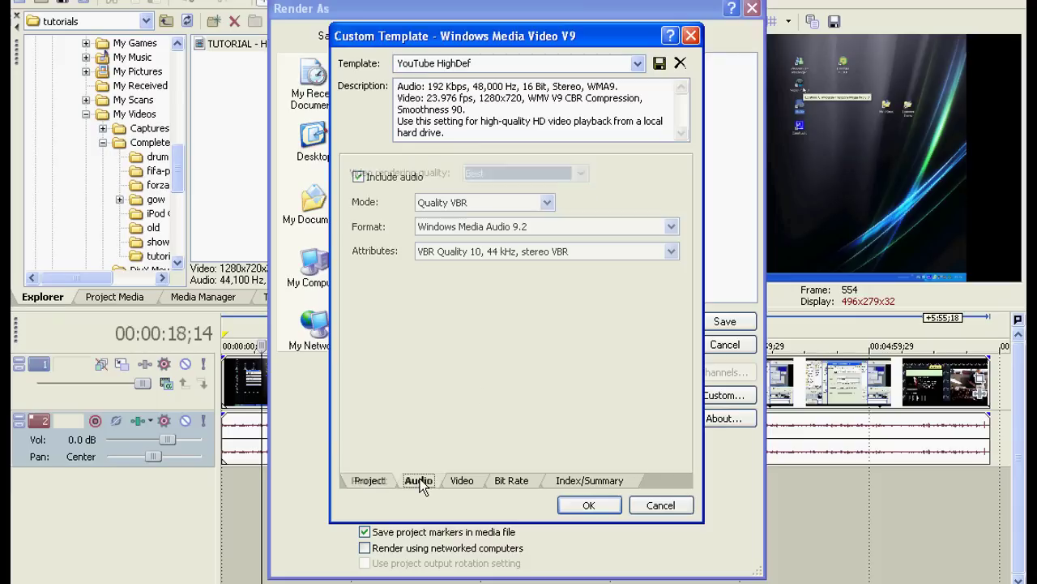
left_click(547, 204)
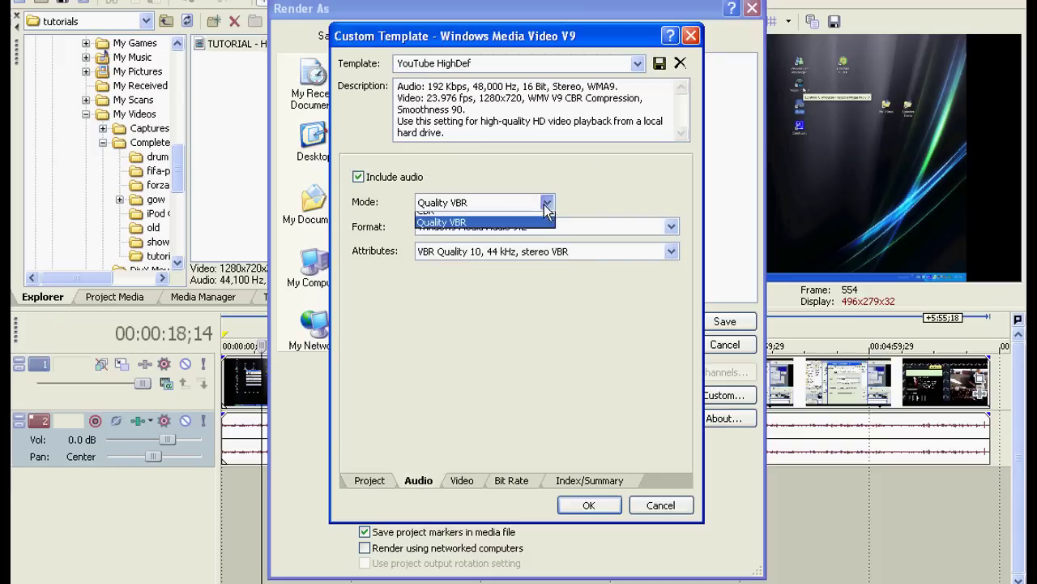
left_click(524, 223)
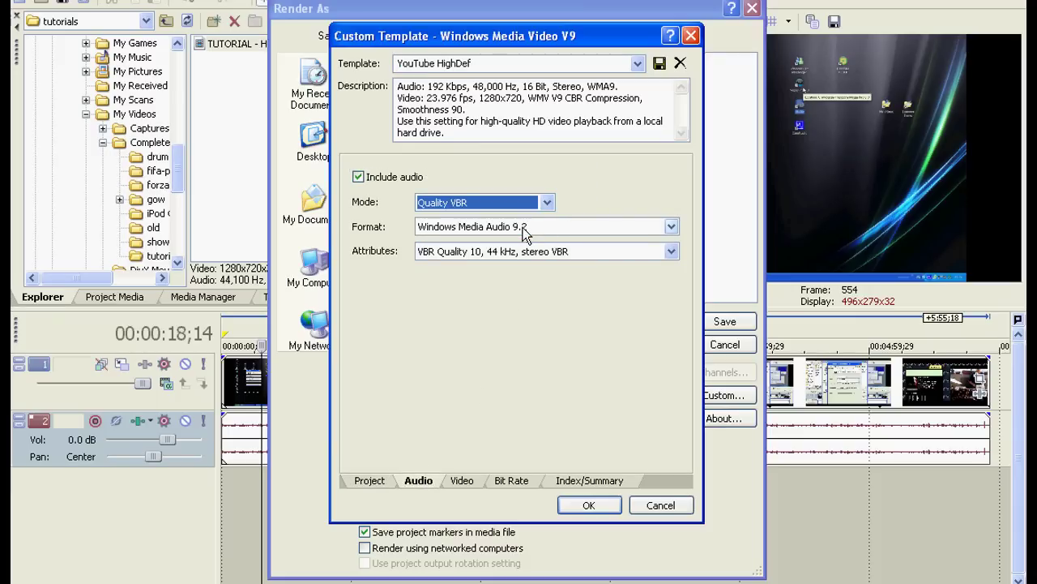
Keep video at Quality VBR, High definition 1280x720 image size, and adjust the quality slider
left_click(462, 480)
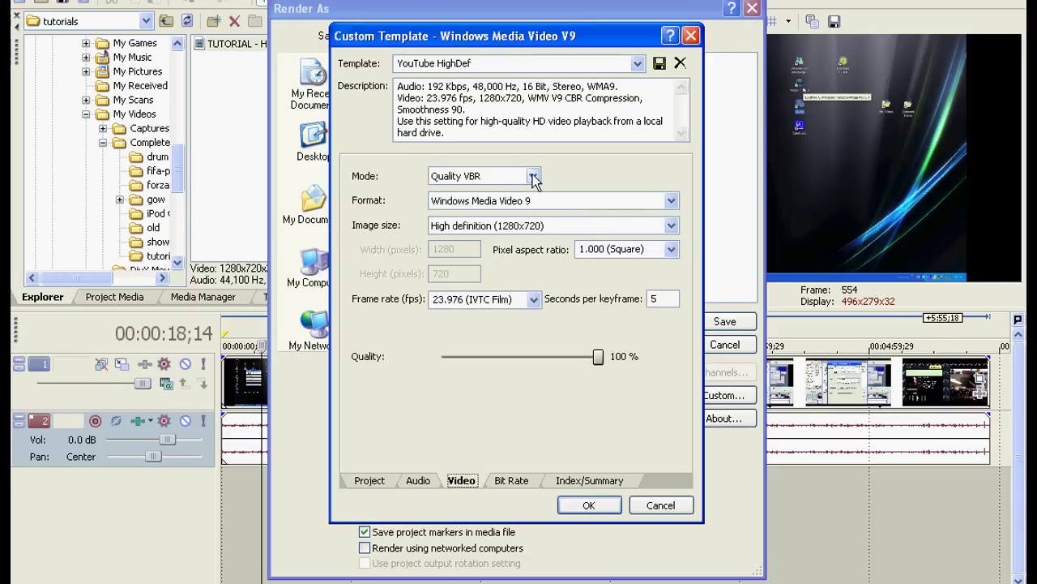
left_click(533, 177)
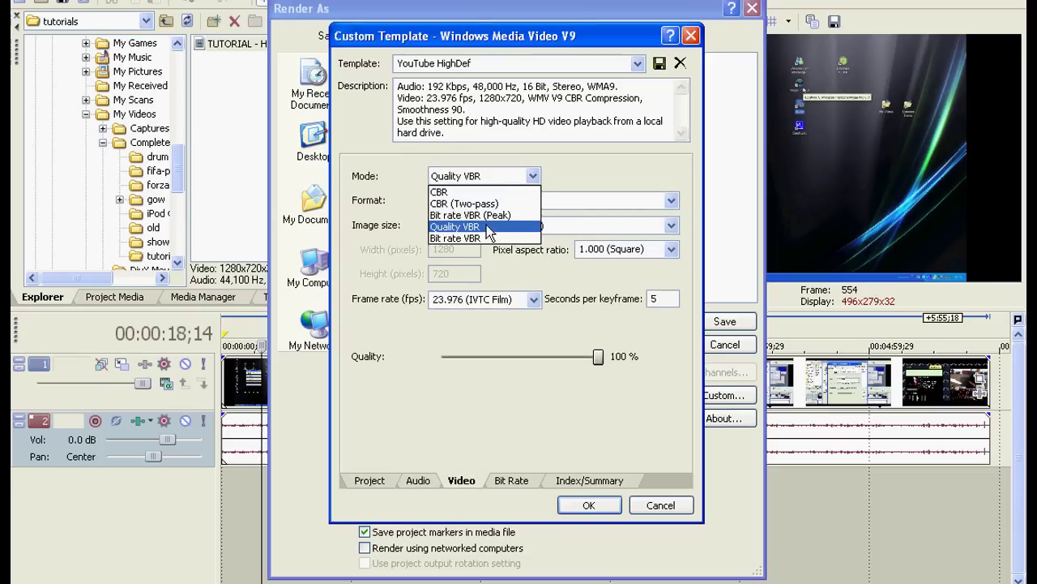
left_click(490, 229)
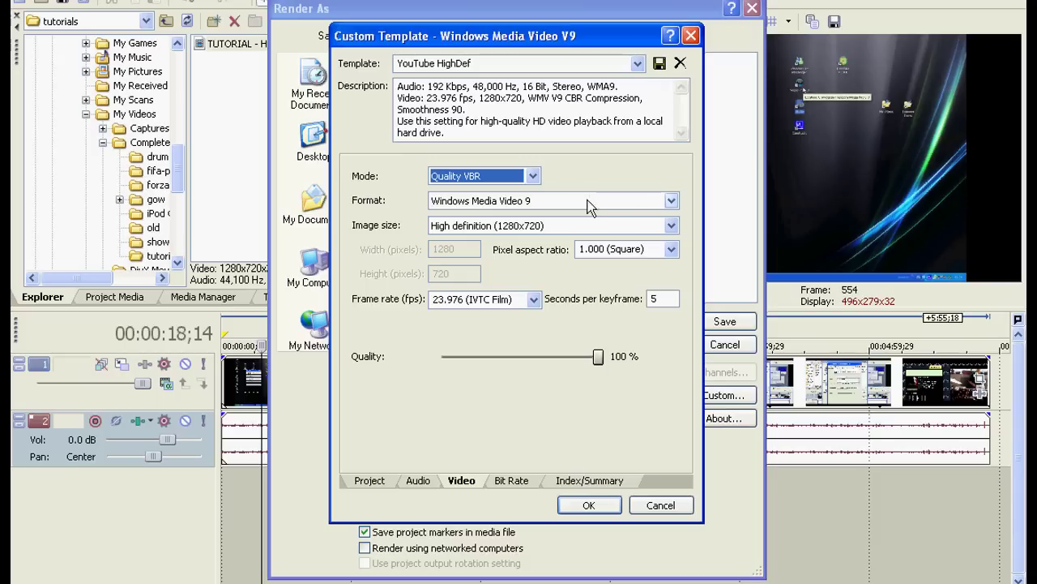
left_click(671, 225)
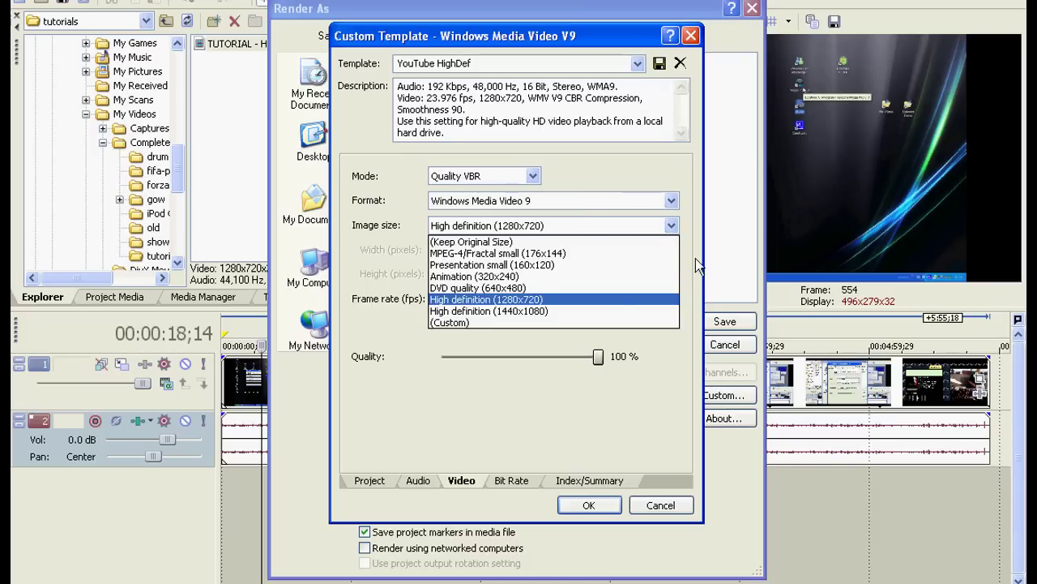
left_click(544, 301)
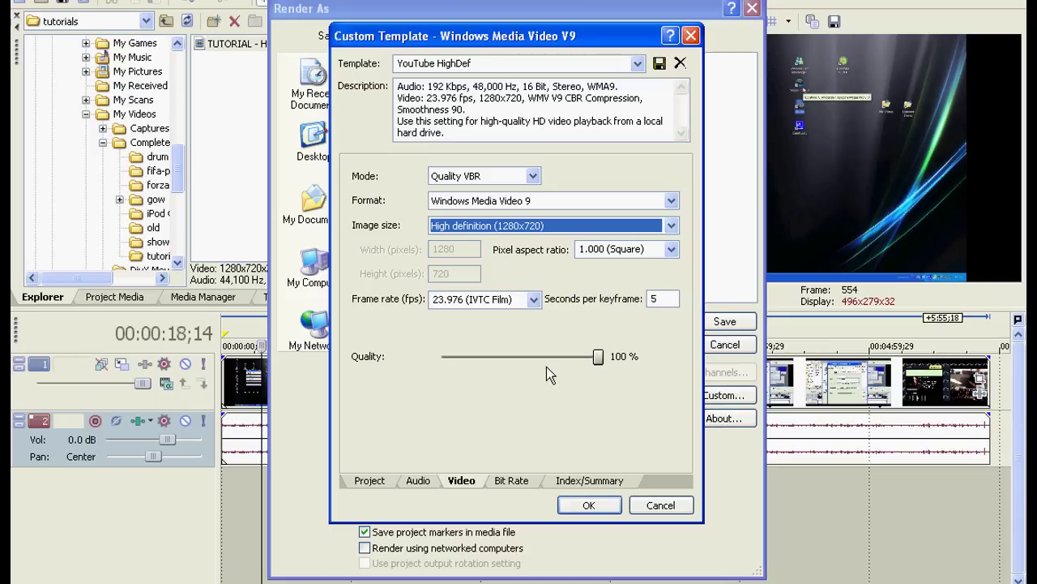
mouse_move(600, 362)
left_mouse_down()
mouse_move(578, 363)
mouse_move(612, 366)
left_mouse_up()
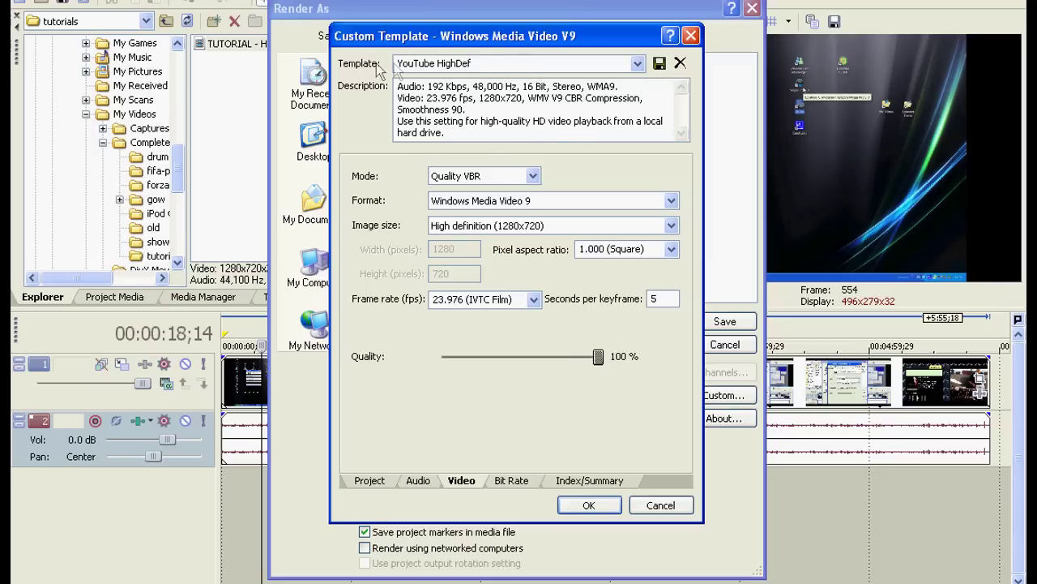
Rename the template to 'youtube HD TEST', save it, and confirm the custom settings
left_click_drag(484, 64, 392, 73)
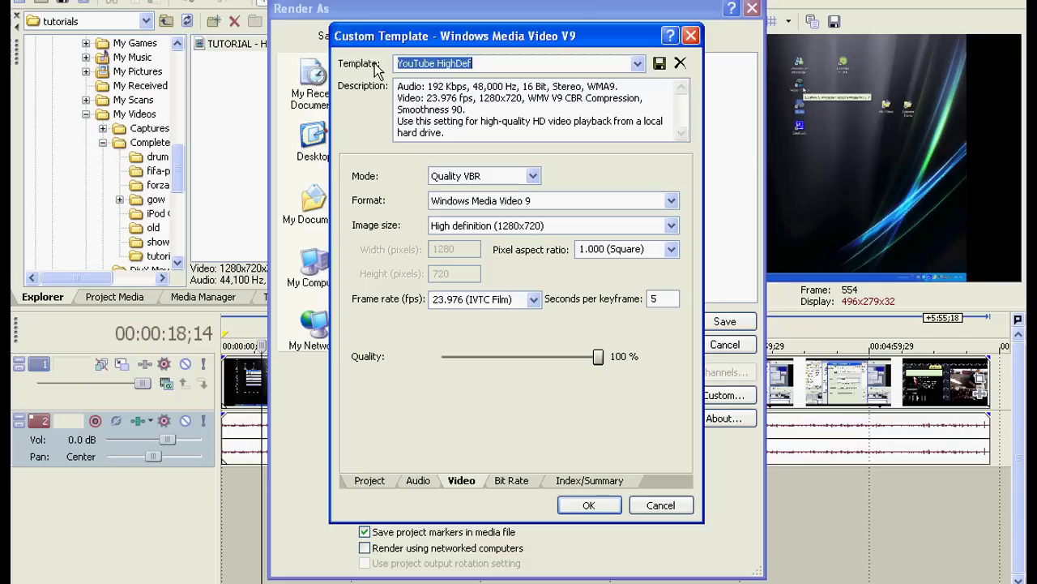
type("youtu")
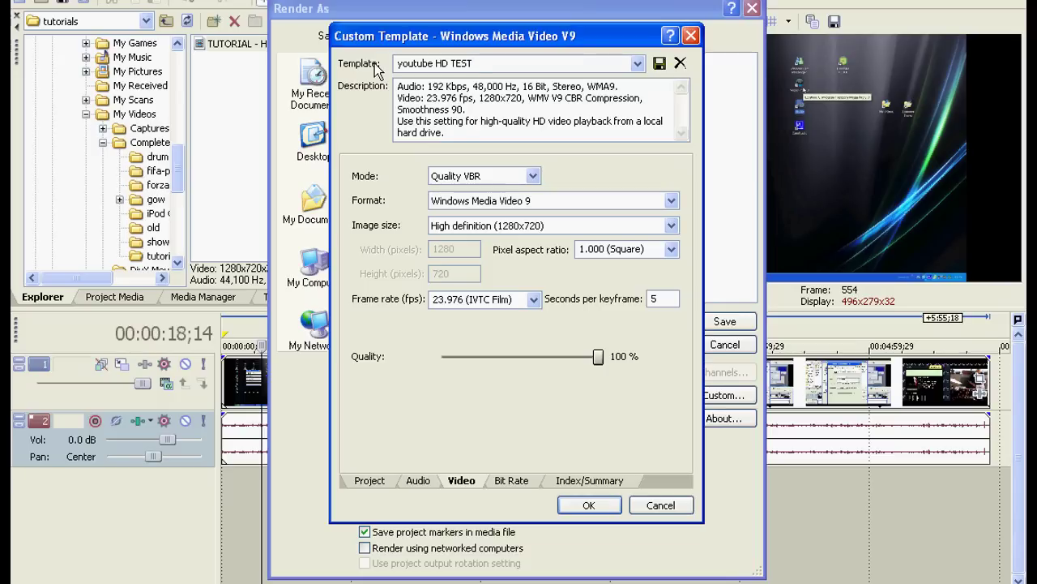
left_click(661, 66)
left_click(587, 505)
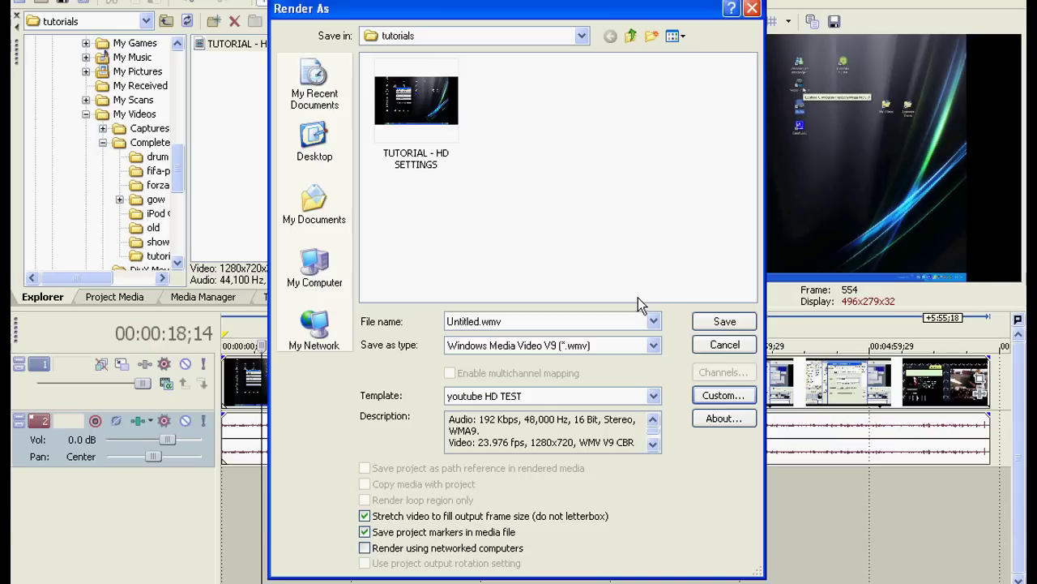
Select the youtube HD TEST template and render the project to Untitled.wmv
left_click(653, 395)
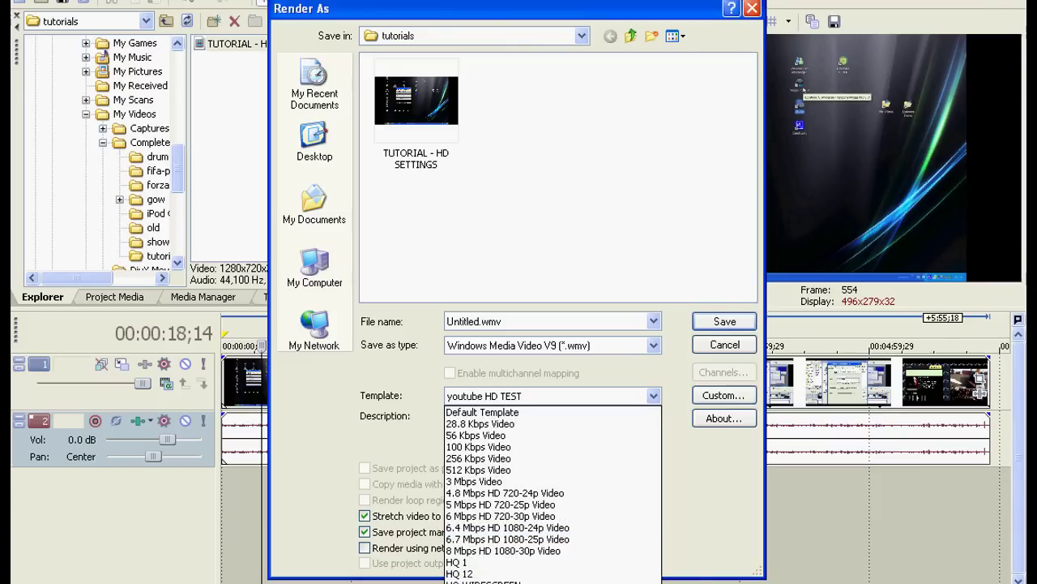
left_click(599, 381)
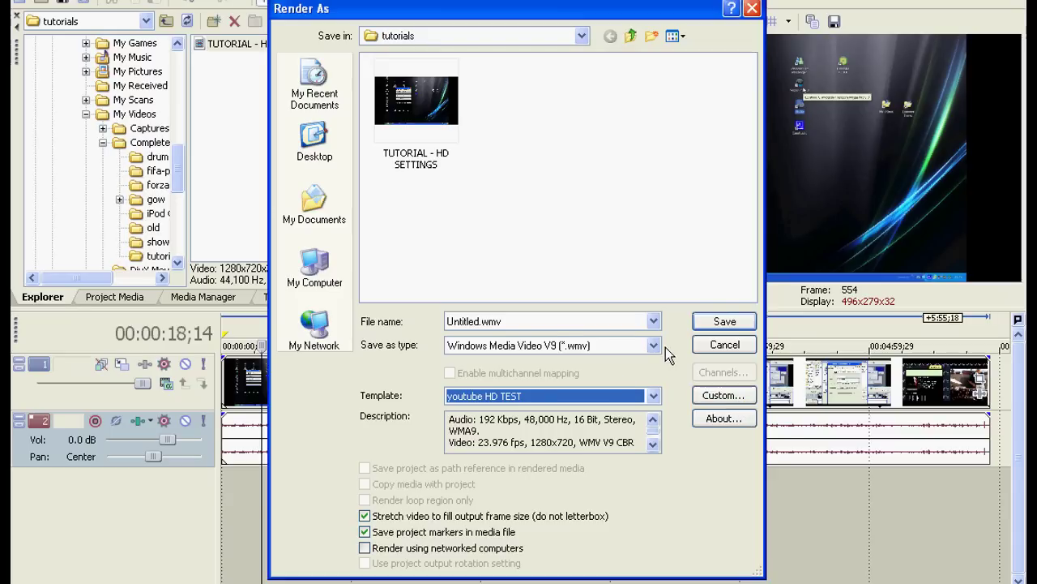
left_click(724, 322)
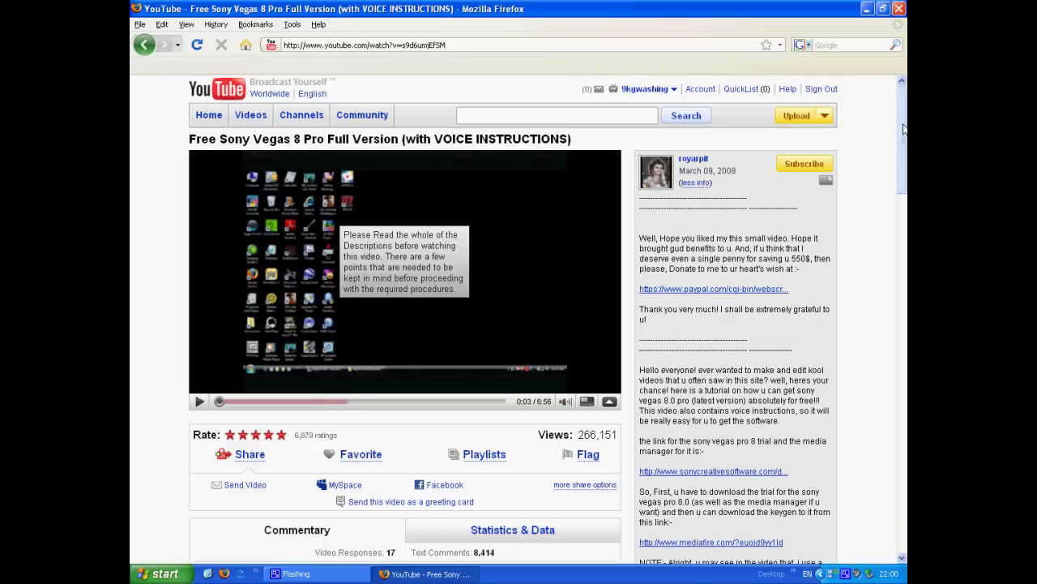
Scroll the YouTube Sony Vegas tutorial video page down and back up
mouse_move(902, 123)
left_mouse_down()
mouse_move(902, 201)
mouse_move(901, 118)
left_mouse_up()
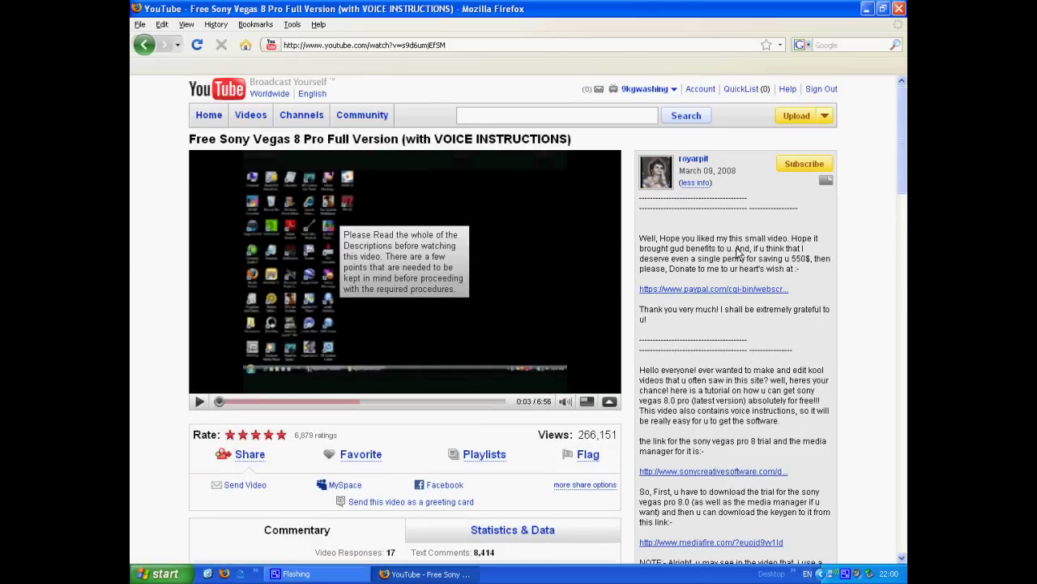
left_click_drag(902, 140, 906, 119)
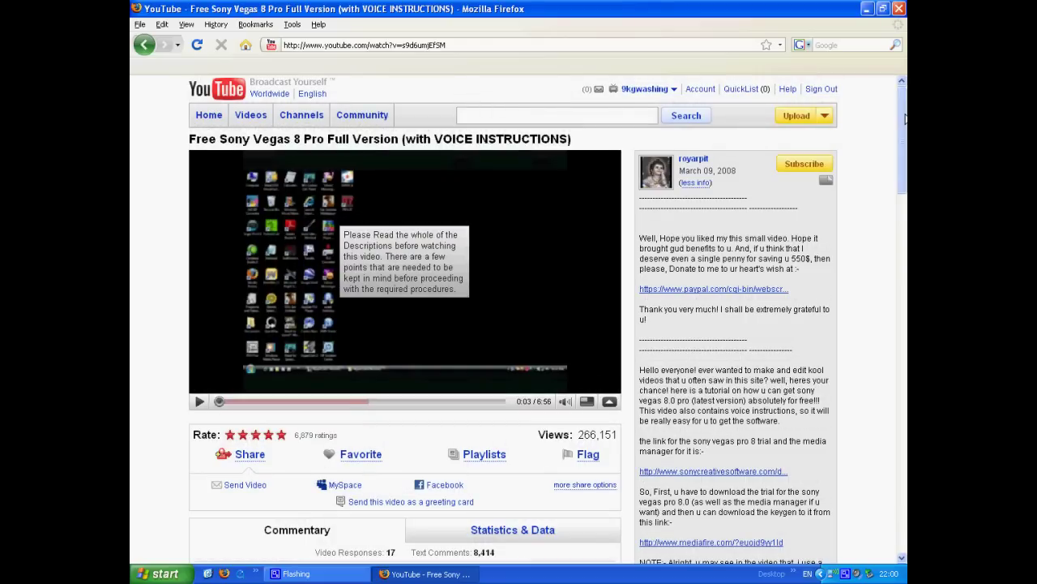